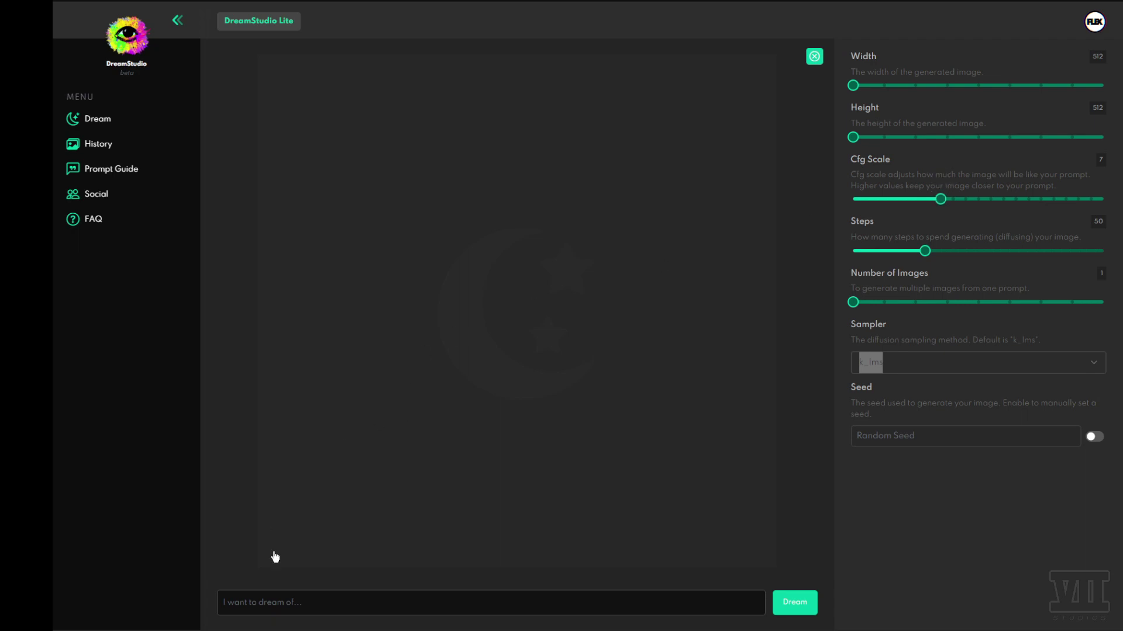
- Focus the prompt box and raise Number of Images from 1 to 9, giving a 3×3 grid
left_click(224, 602)
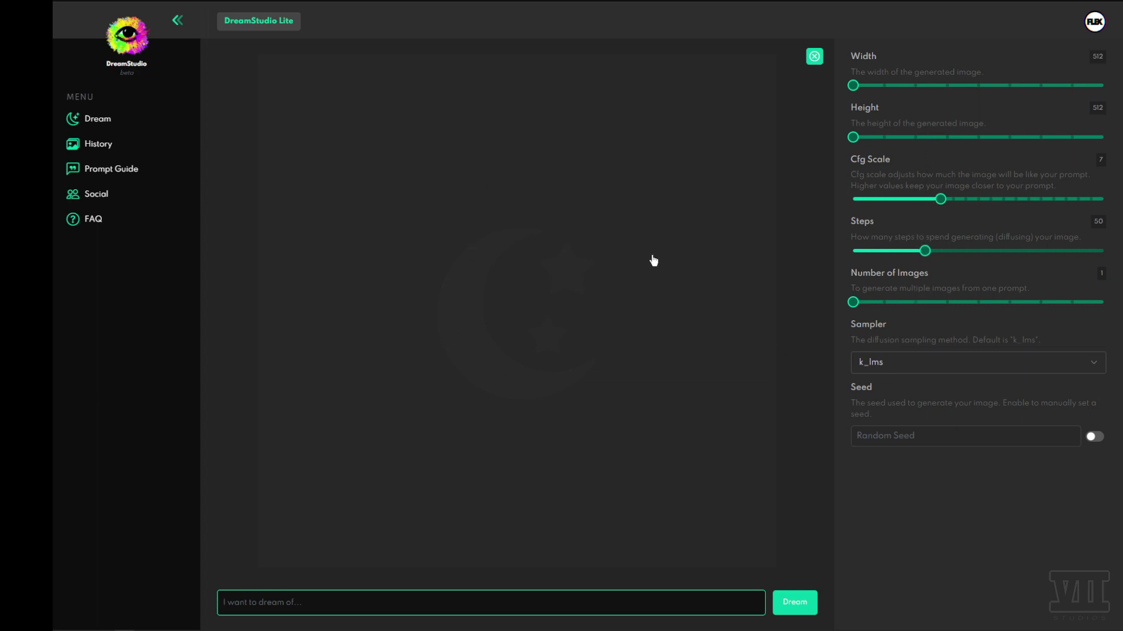
left_click(853, 304)
left_click_drag(857, 307, 1104, 304)
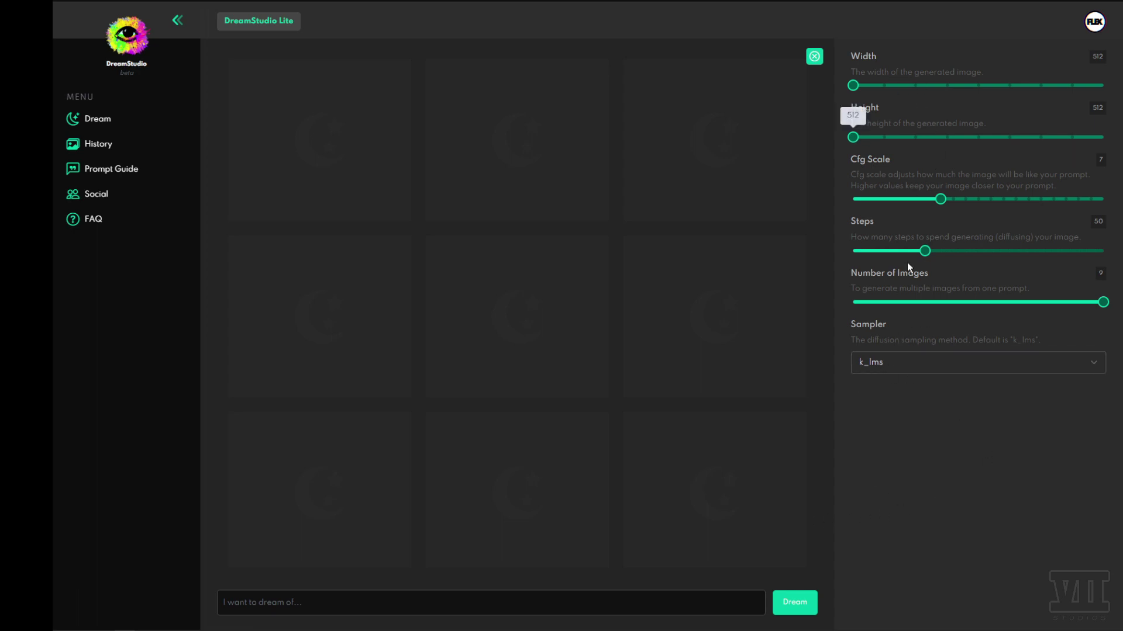
right_click(939, 418)
left_click(905, 443)
mouse_move(853, 86)
mouse_move(852, 85)
left_mouse_down()
mouse_move(1030, 97)
mouse_move(889, 103)
mouse_move(1085, 105)
mouse_move(850, 107)
left_mouse_up()
left_click_drag(863, 87, 811, 79)
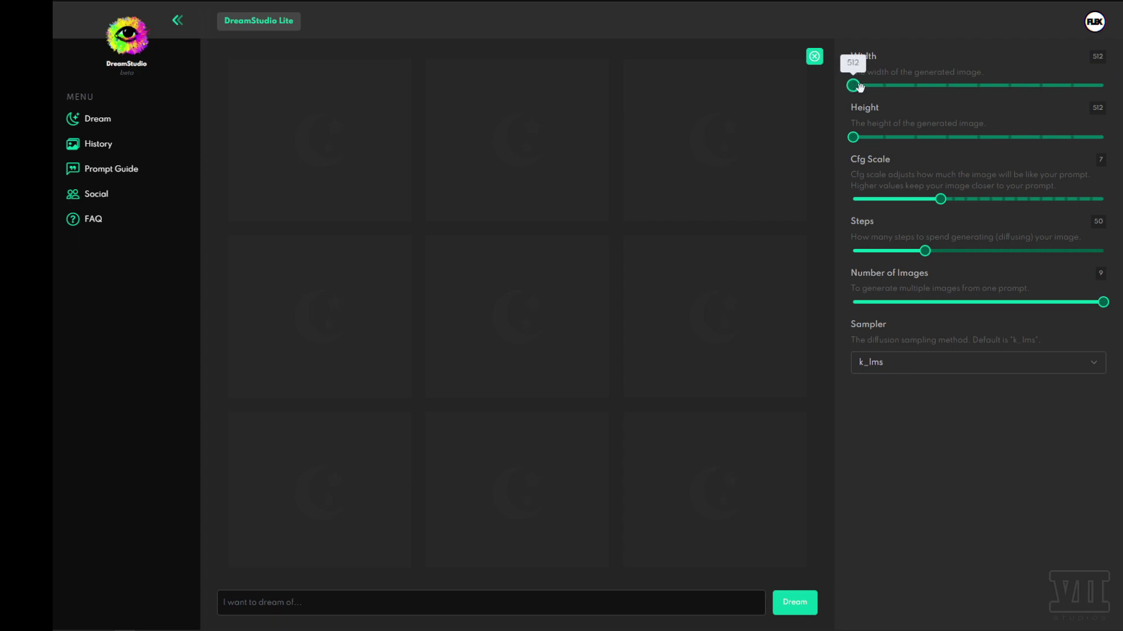
left_click_drag(863, 86, 1042, 89)
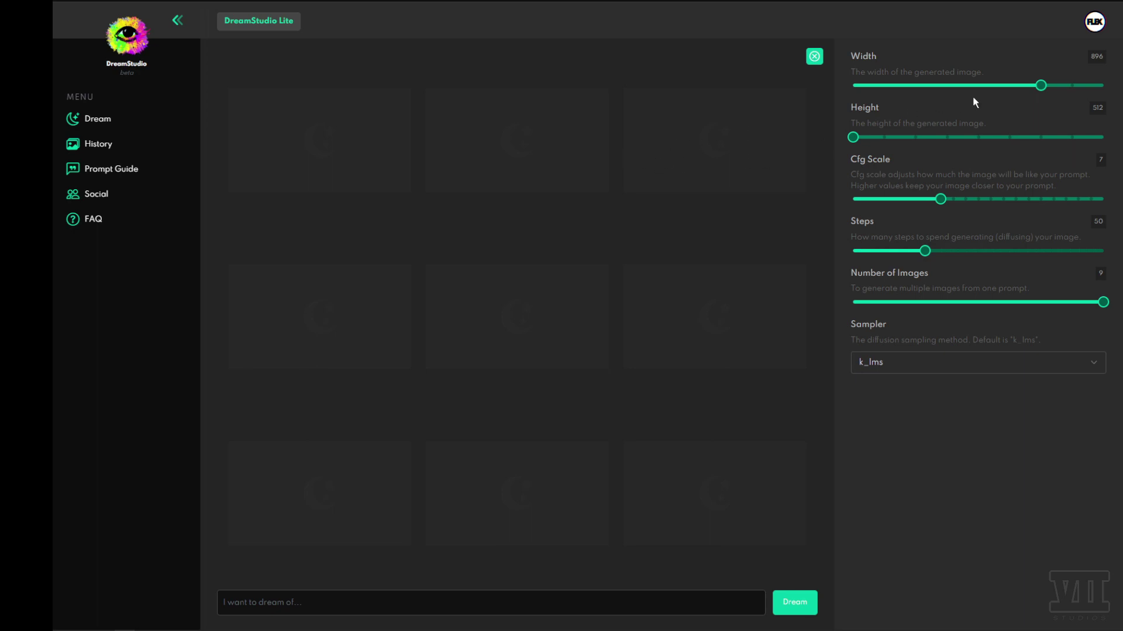
left_click_drag(1040, 85, 1104, 86)
mouse_move(1103, 86)
left_mouse_down()
mouse_move(1069, 86)
mouse_move(1104, 85)
left_mouse_up()
left_click_drag(853, 137, 1103, 137)
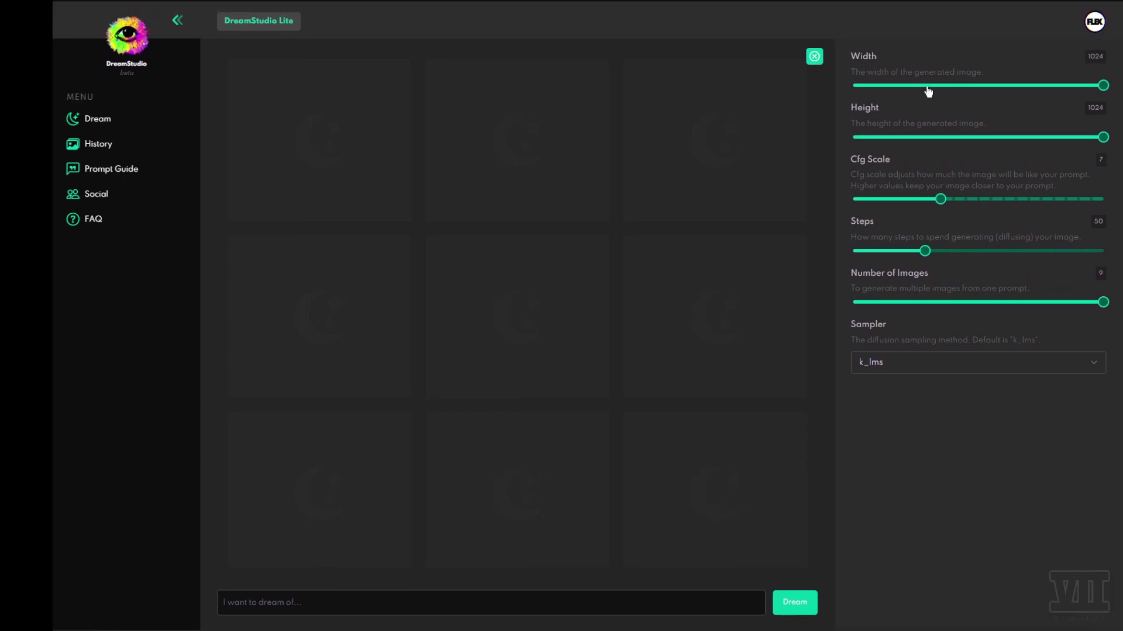
left_click_drag(1103, 137, 817, 146)
mouse_move(1101, 85)
left_click_drag(1101, 85, 799, 90)
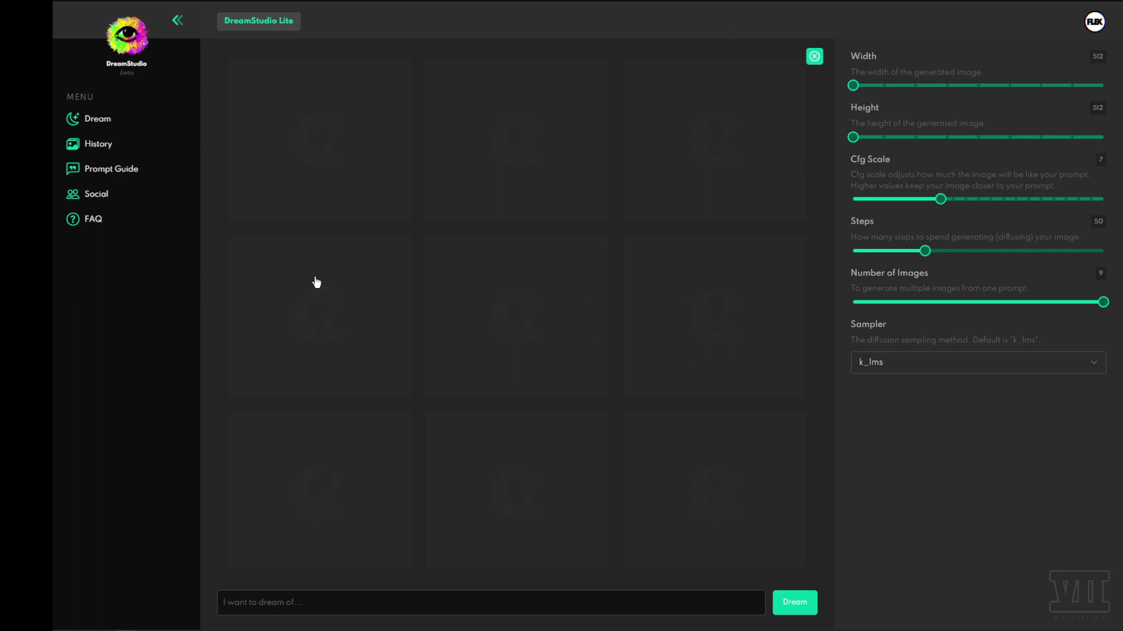
left_click_drag(853, 85, 800, 96)
left_click_drag(872, 87, 1013, 86)
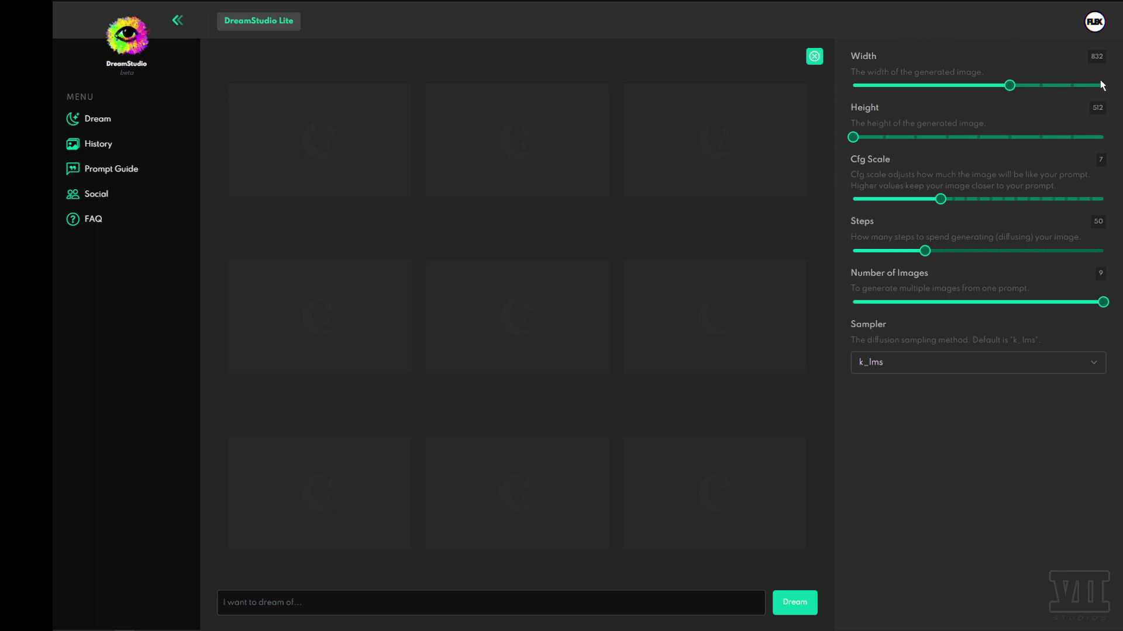
left_click_drag(1009, 86, 853, 86)
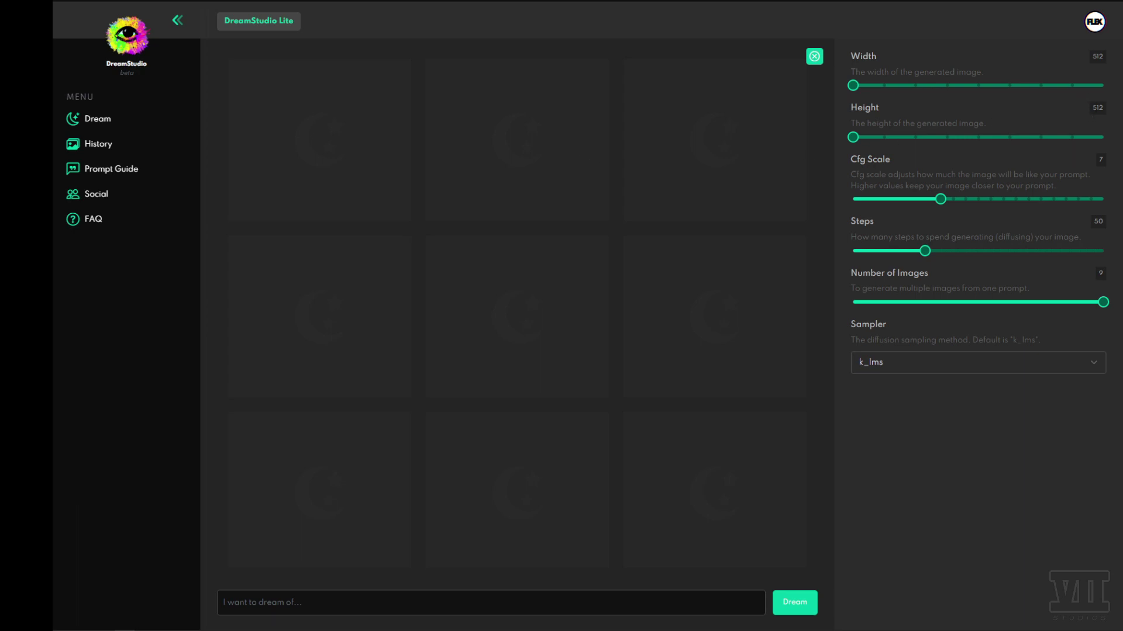
mouse_move(1099, 108)
left_mouse_down()
mouse_move(1072, 115)
mouse_move(1088, 107)
left_mouse_up()
left_click(1088, 107)
- Sweep Cfg Scale through 18, 5, 1, 16 and 15, finishing at 3
mouse_move(942, 196)
left_click_drag(941, 200, 1075, 208)
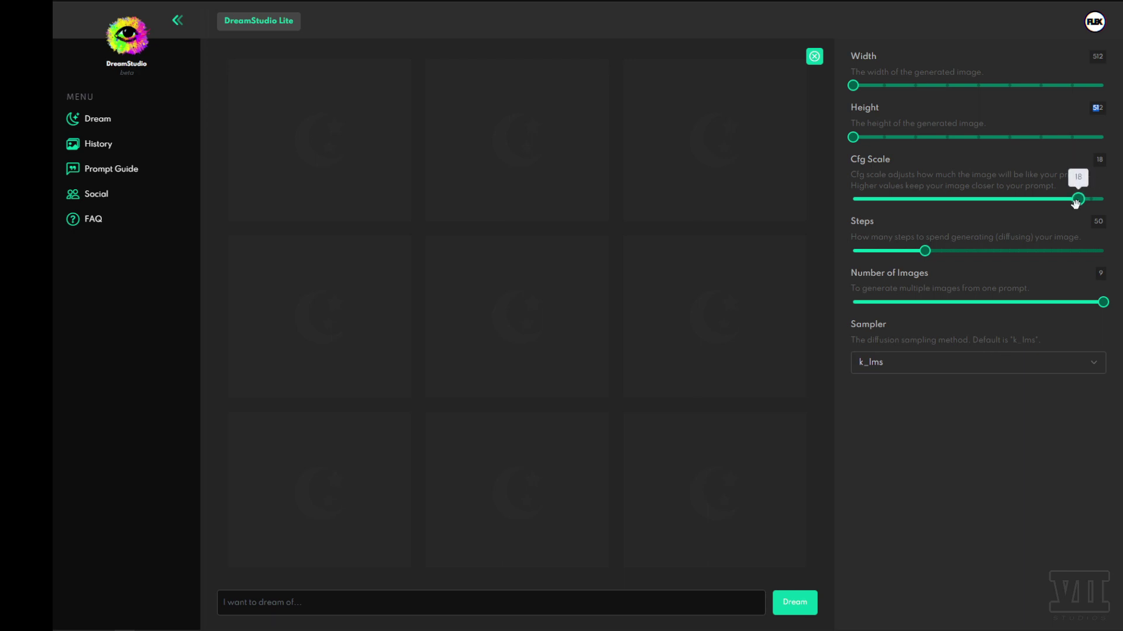
left_click_drag(1078, 199, 867, 203)
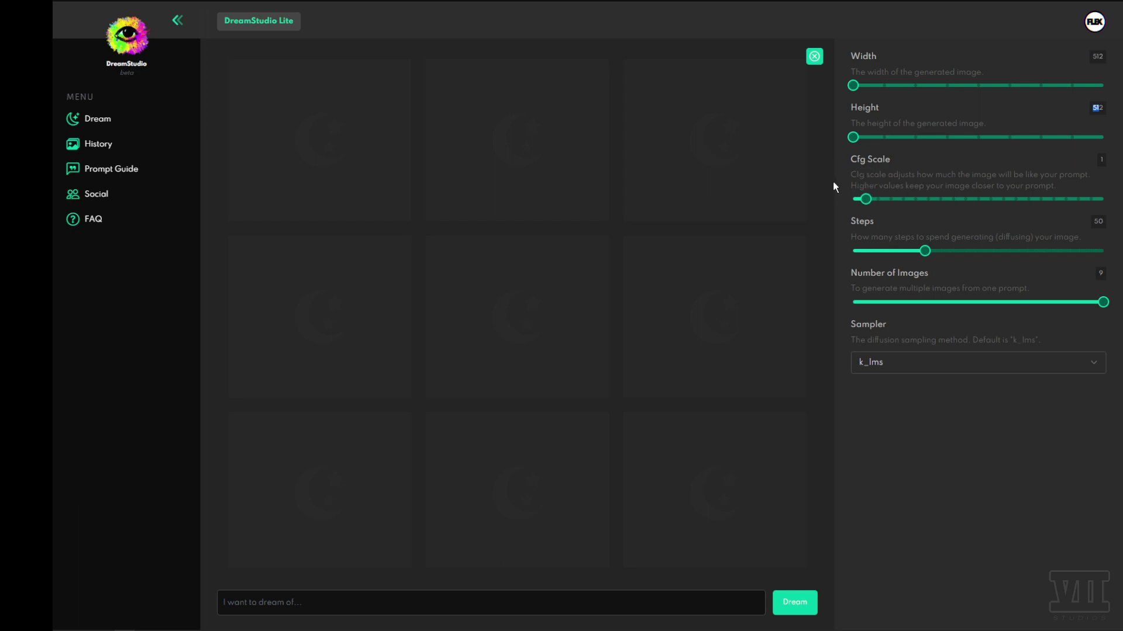
mouse_move(865, 200)
left_click_drag(864, 201, 1080, 208)
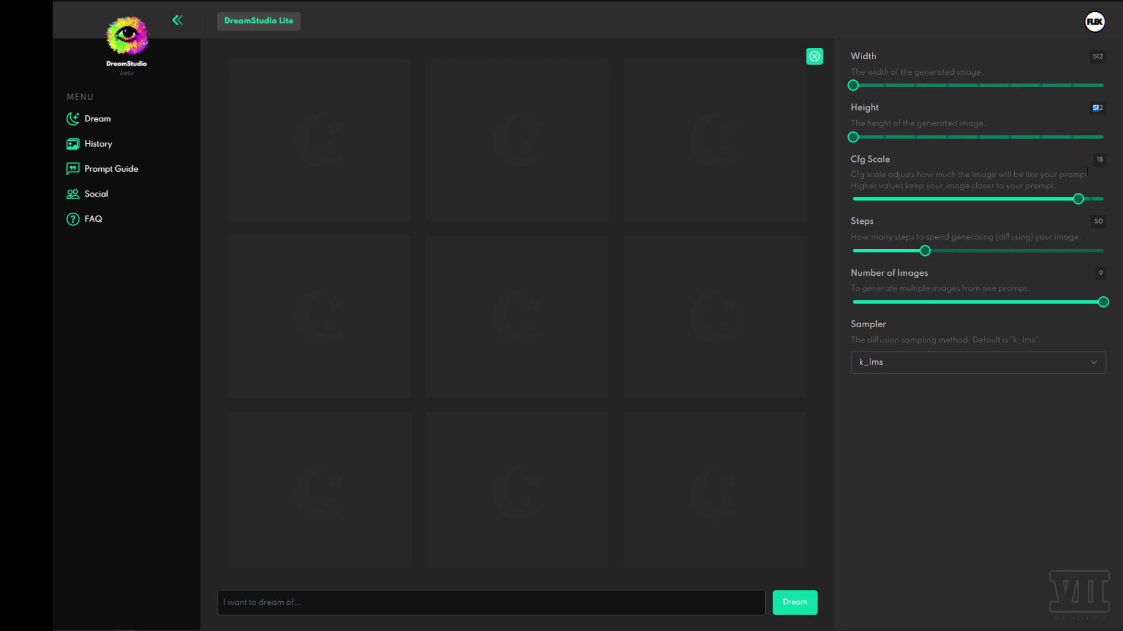
mouse_move(1080, 199)
left_click_drag(1072, 203, 890, 208)
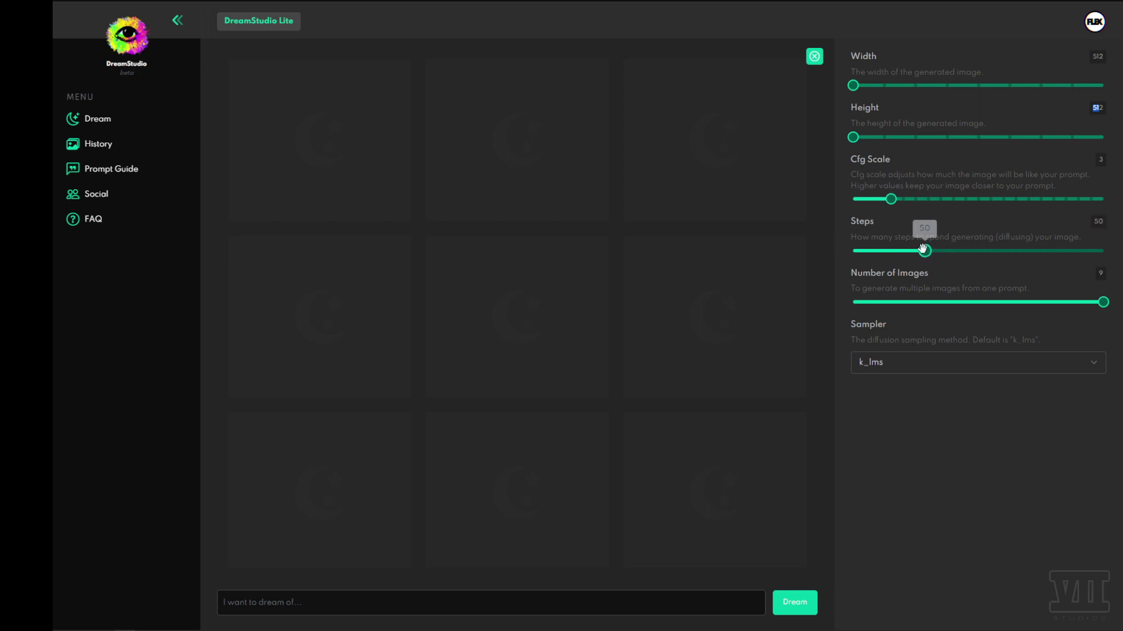
- Adjust Steps down to 20 and Cfg Scale up to 10
left_click_drag(924, 252, 870, 252)
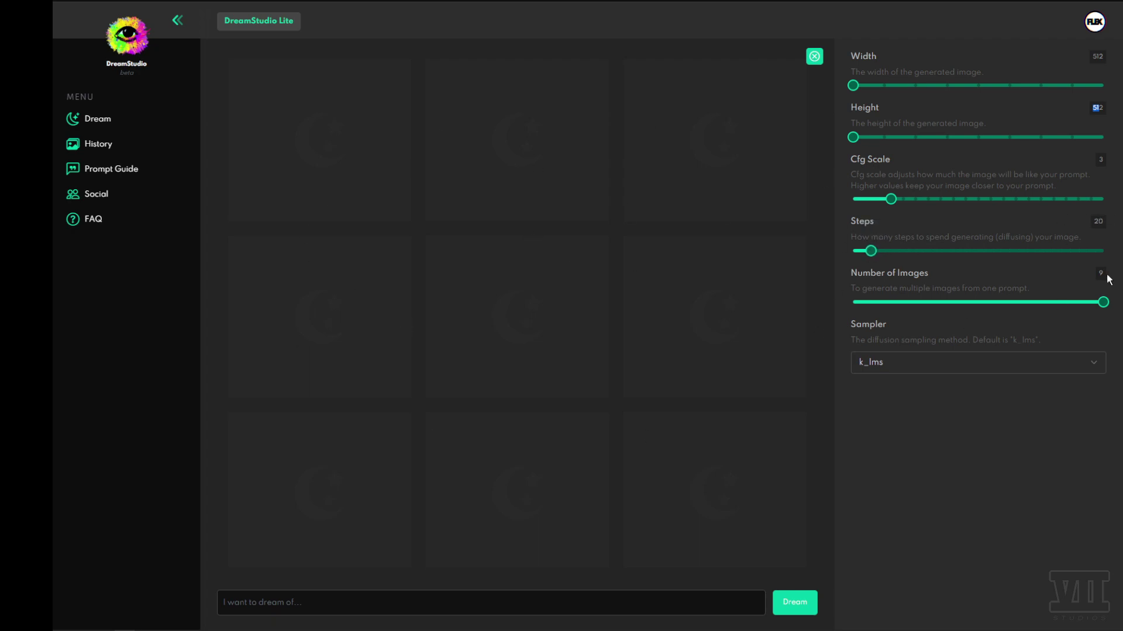
left_click_drag(871, 251, 869, 254)
left_click_drag(891, 199, 978, 213)
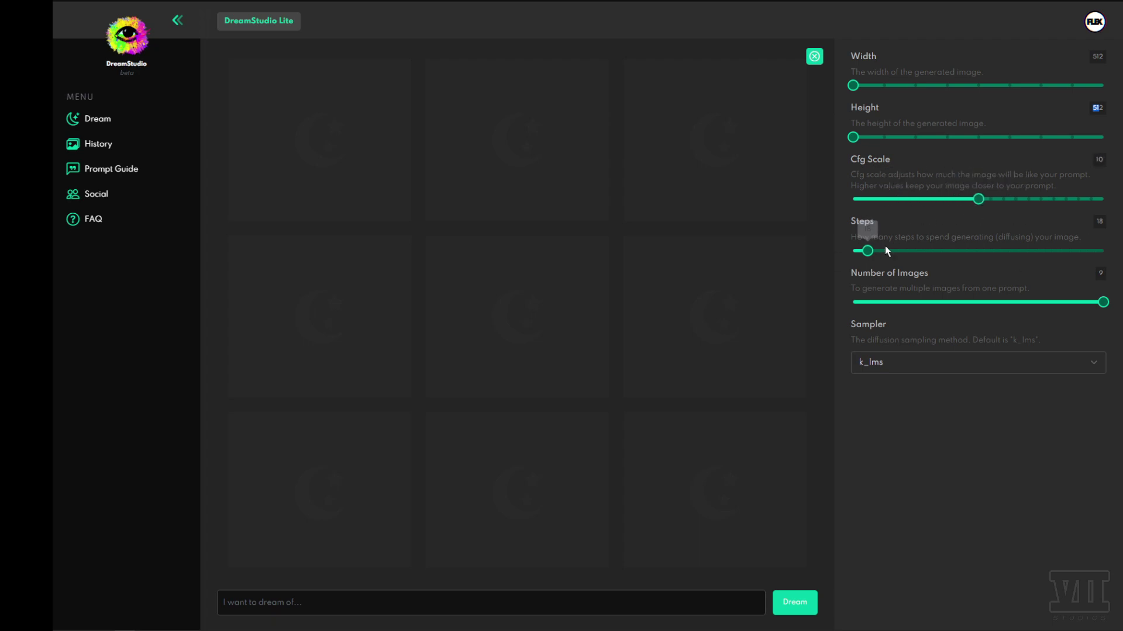
left_click_drag(867, 251, 870, 251)
- Drop Number of Images from 9 to 1, trying 5, so the Seed option returns
left_click_drag(1091, 305, 851, 303)
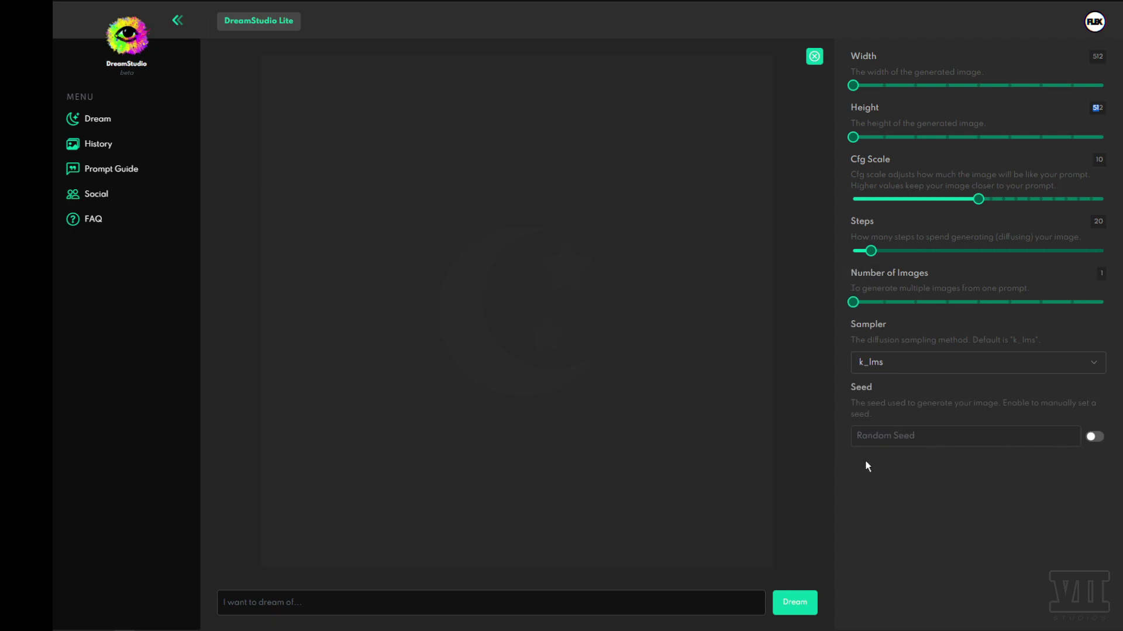
mouse_move(853, 303)
left_mouse_down()
mouse_move(1107, 304)
mouse_move(852, 302)
left_mouse_up()
left_click(1095, 438)
left_click(1062, 440)
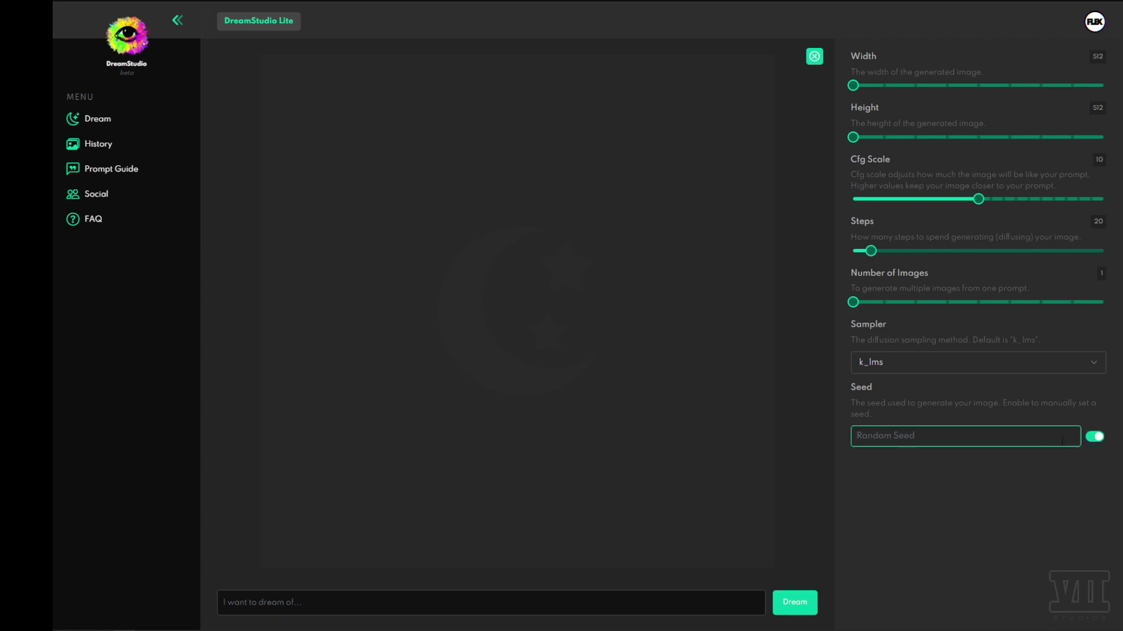
type("6541621321")
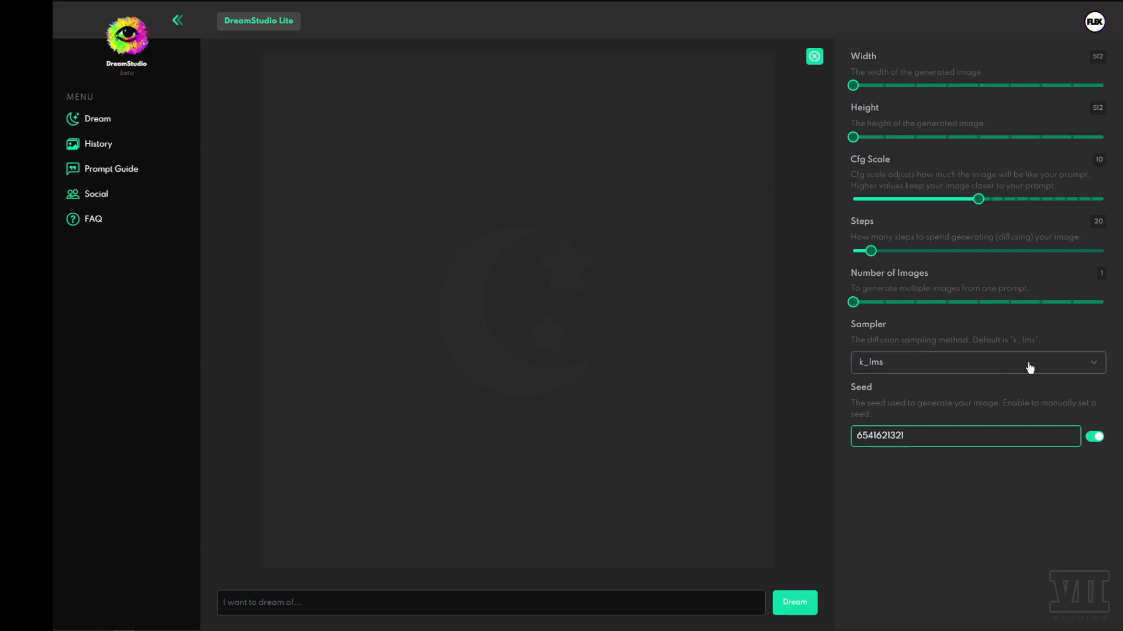
left_click(972, 368)
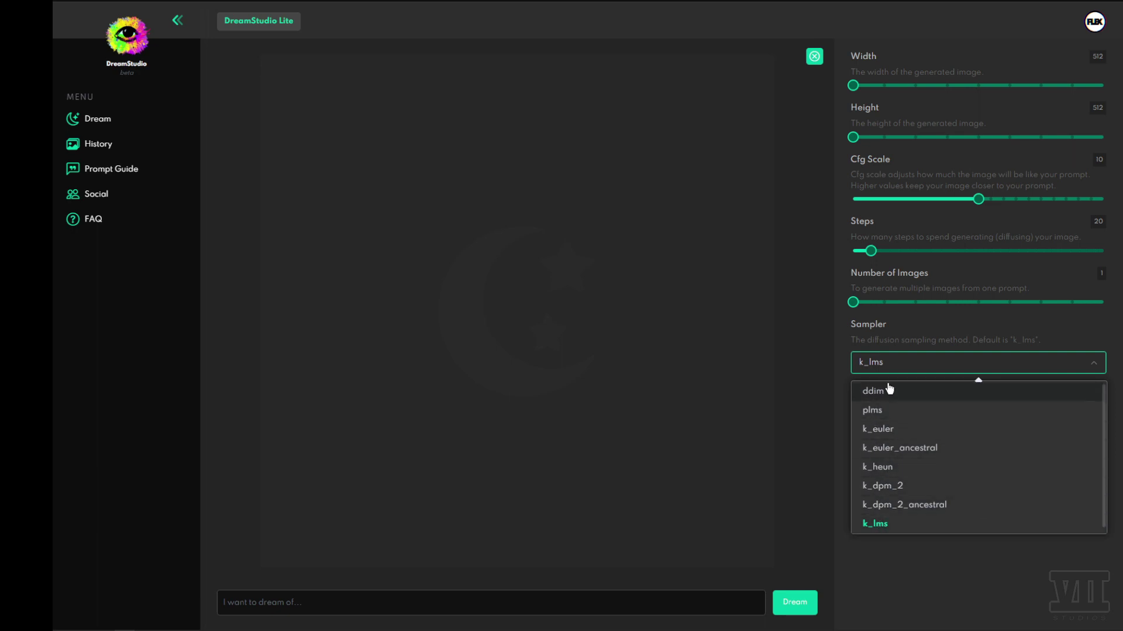
left_click(1054, 364)
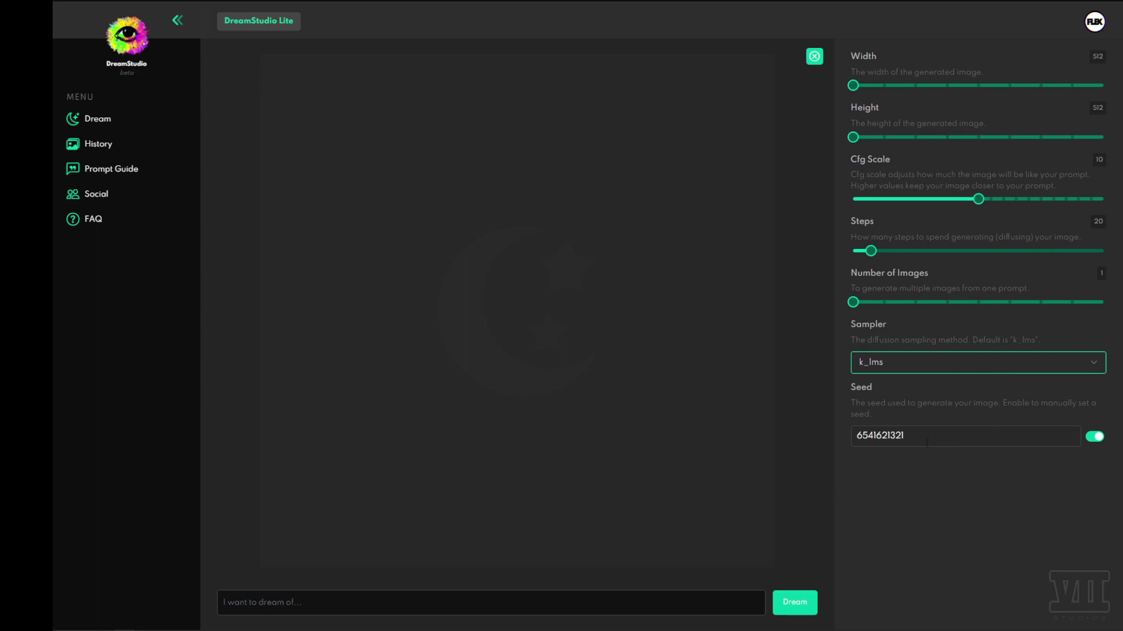
left_click(919, 364)
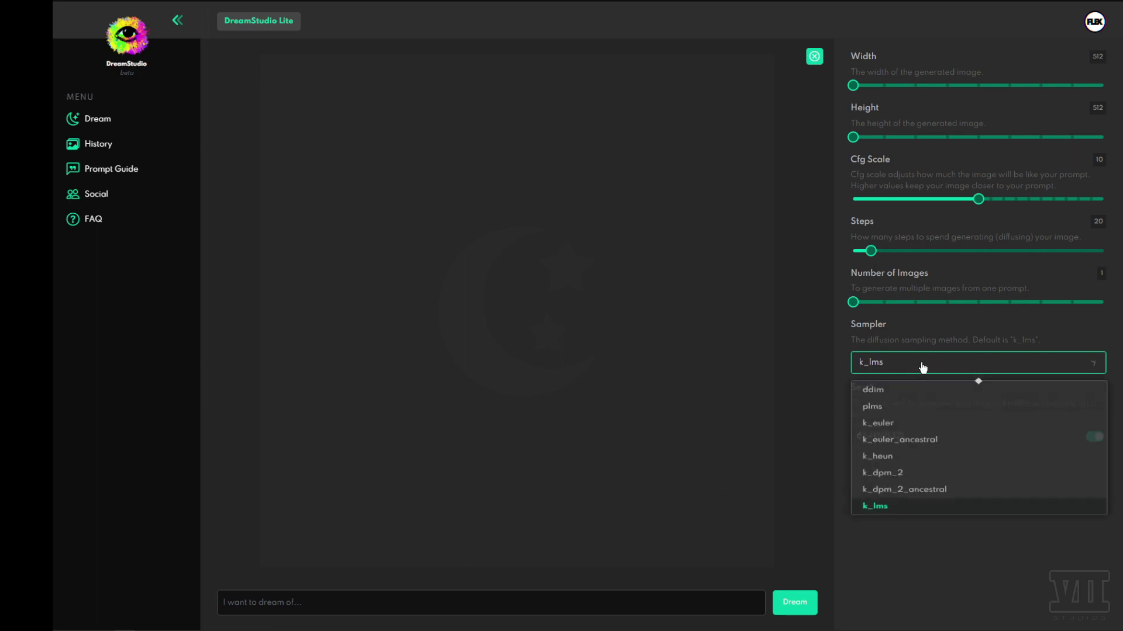
left_click(960, 359)
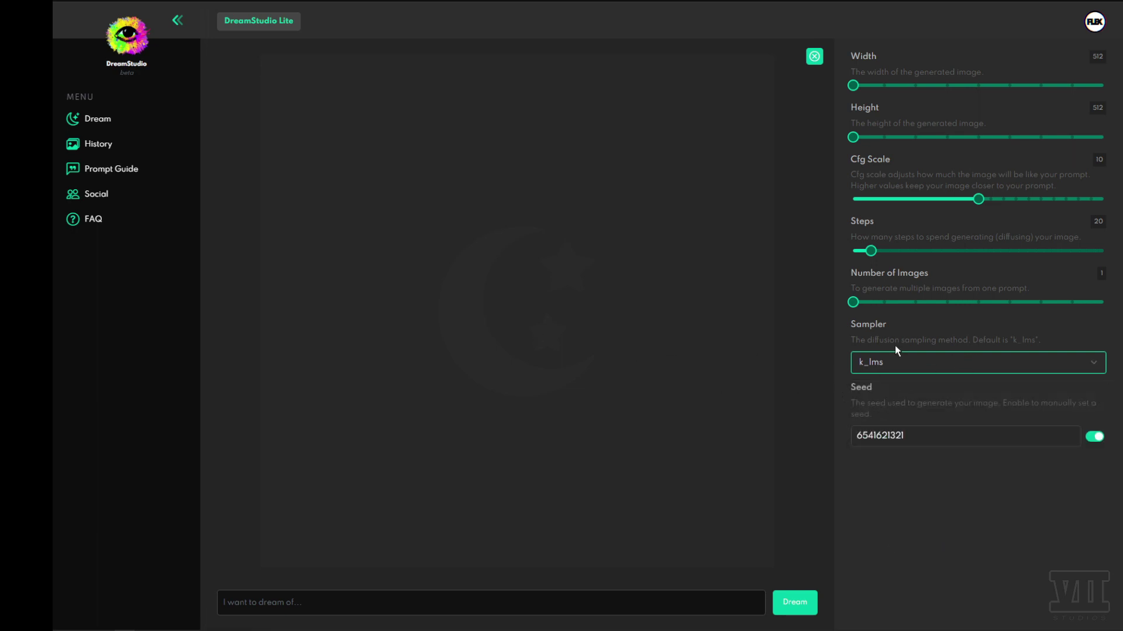
left_click(900, 362)
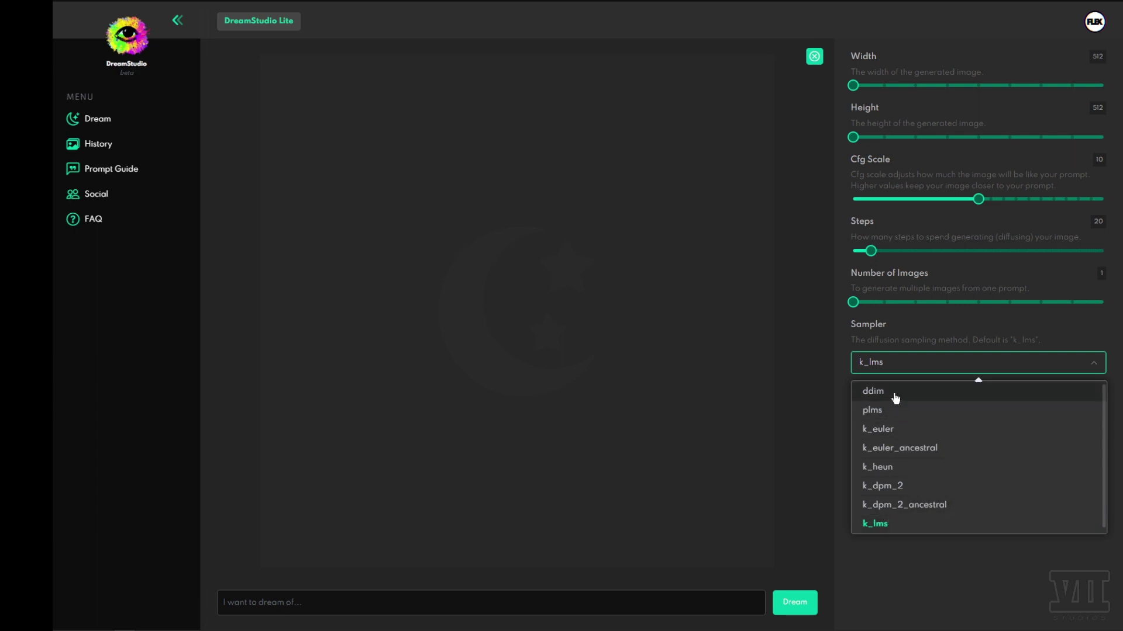
left_click(925, 586)
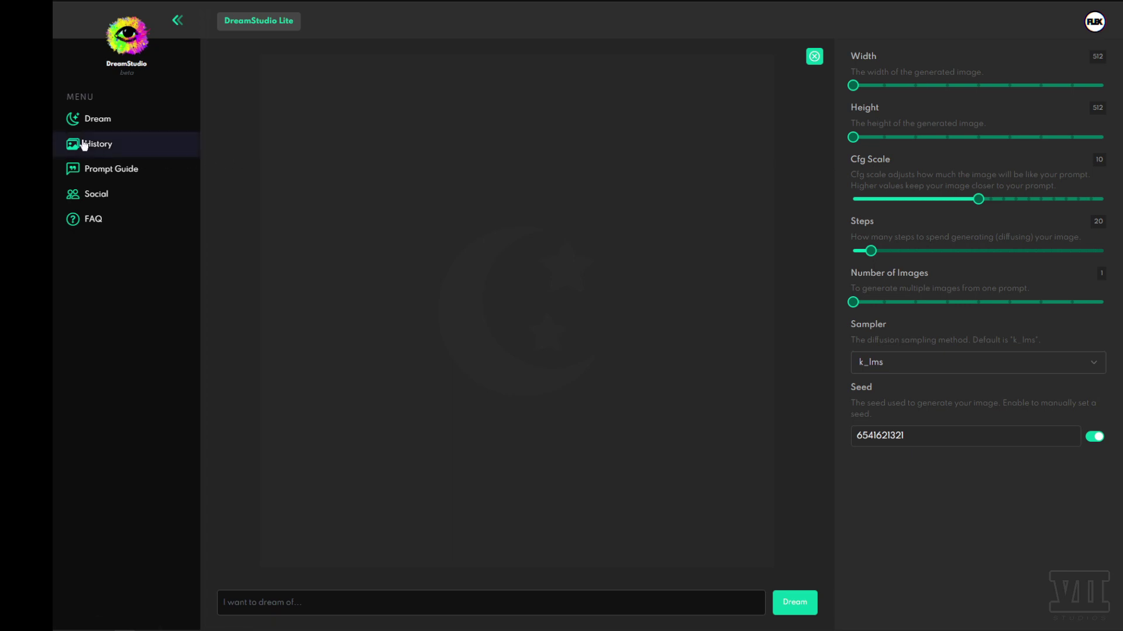
- Browse the Prompt Guide's prompt engineering basics, then move on to the Social Information page
left_click(120, 171)
scroll(539, 248, "down", 8)
scroll(518, 252, "down", 7)
scroll(516, 251, "up", 5)
scroll(514, 251, "up", 10)
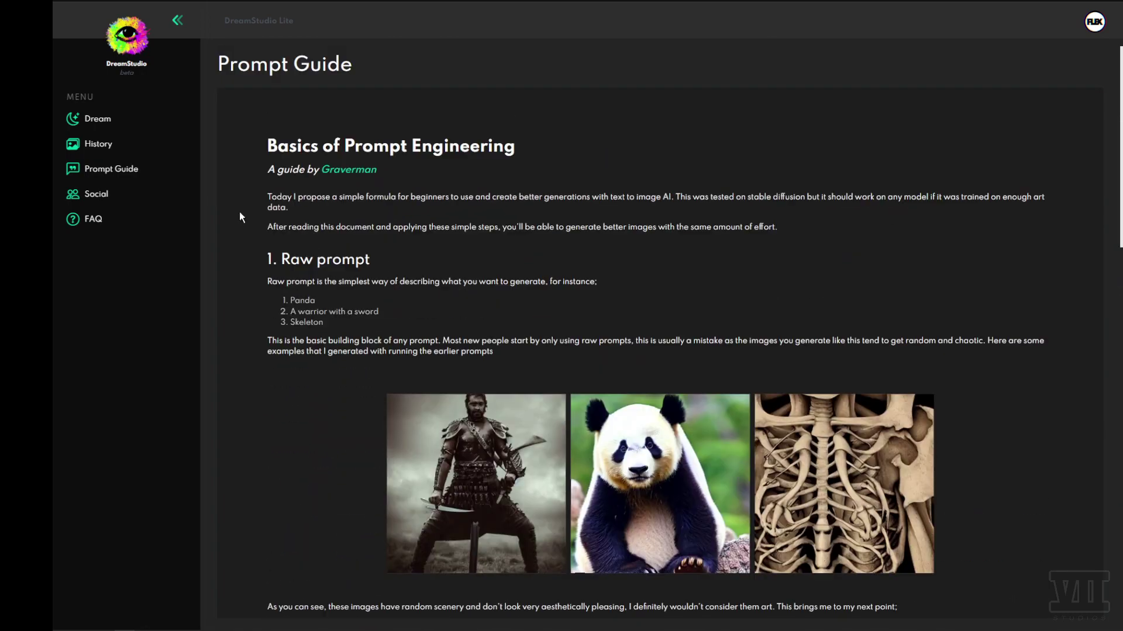
scroll(481, 251, "down", 8)
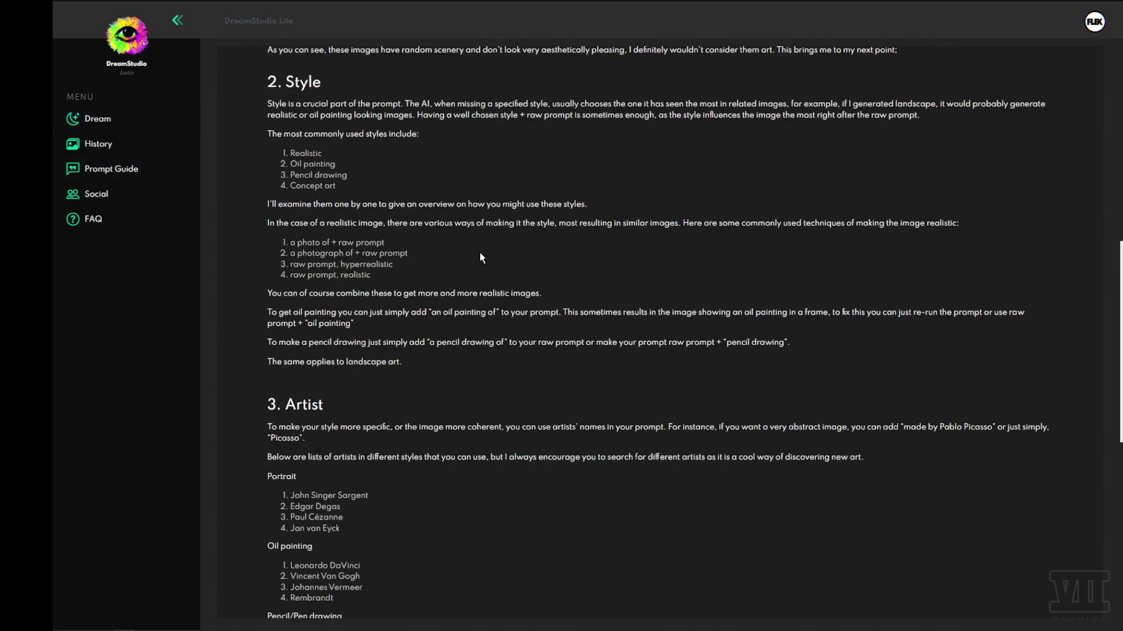
scroll(462, 251, "up", 10)
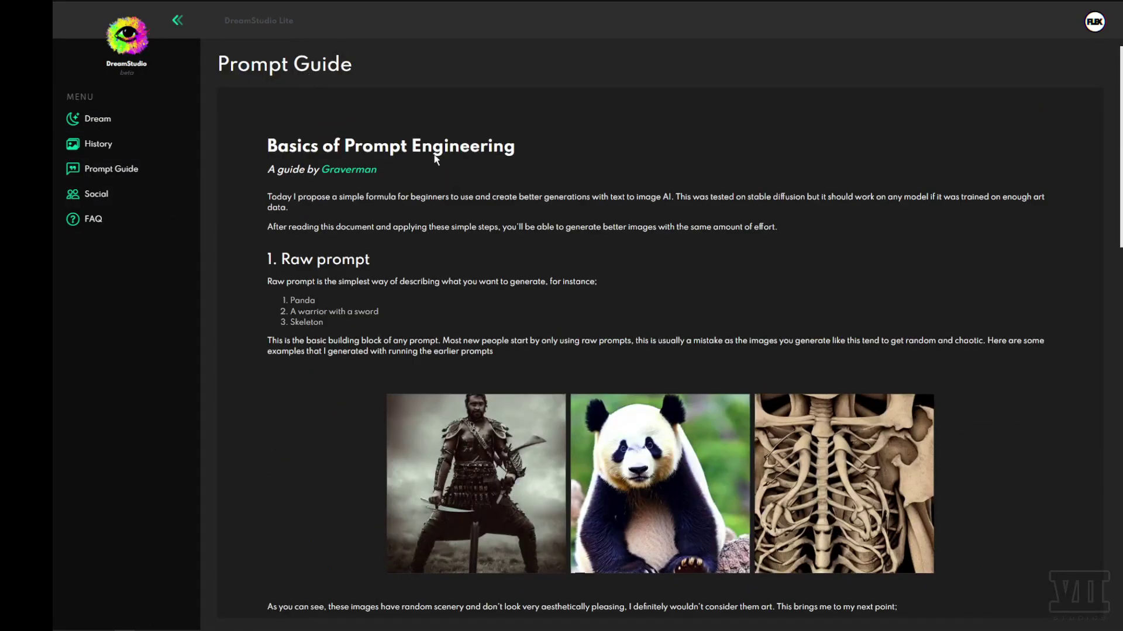
left_click(92, 198)
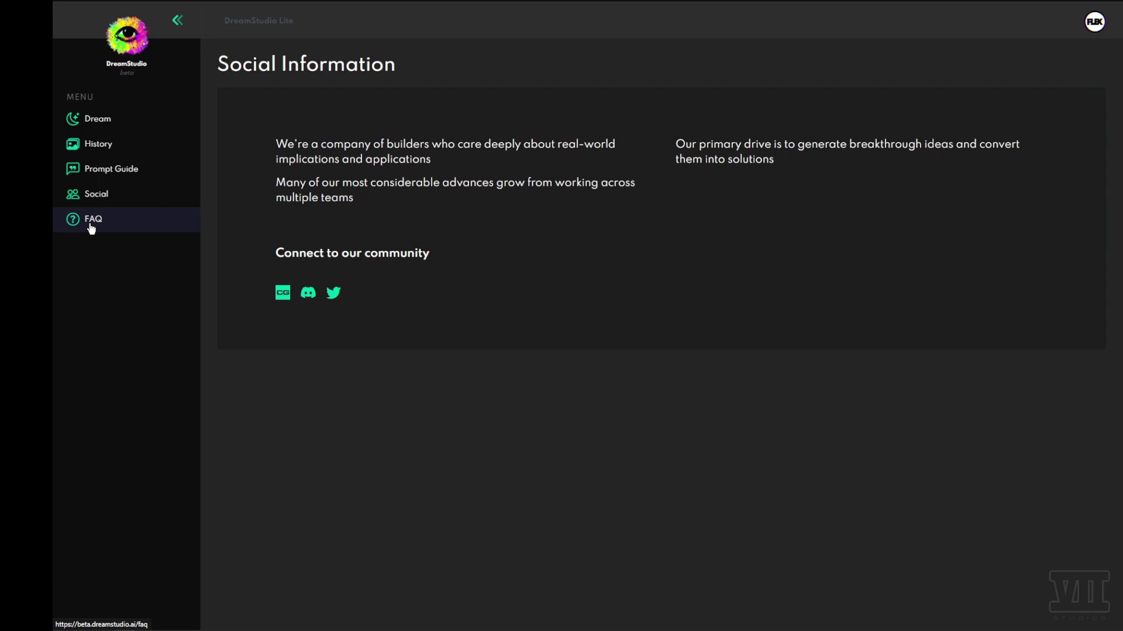
- Open the FAQ, highlight the Compute Costs & Generation Counts table, then clear the selection
left_click(92, 227)
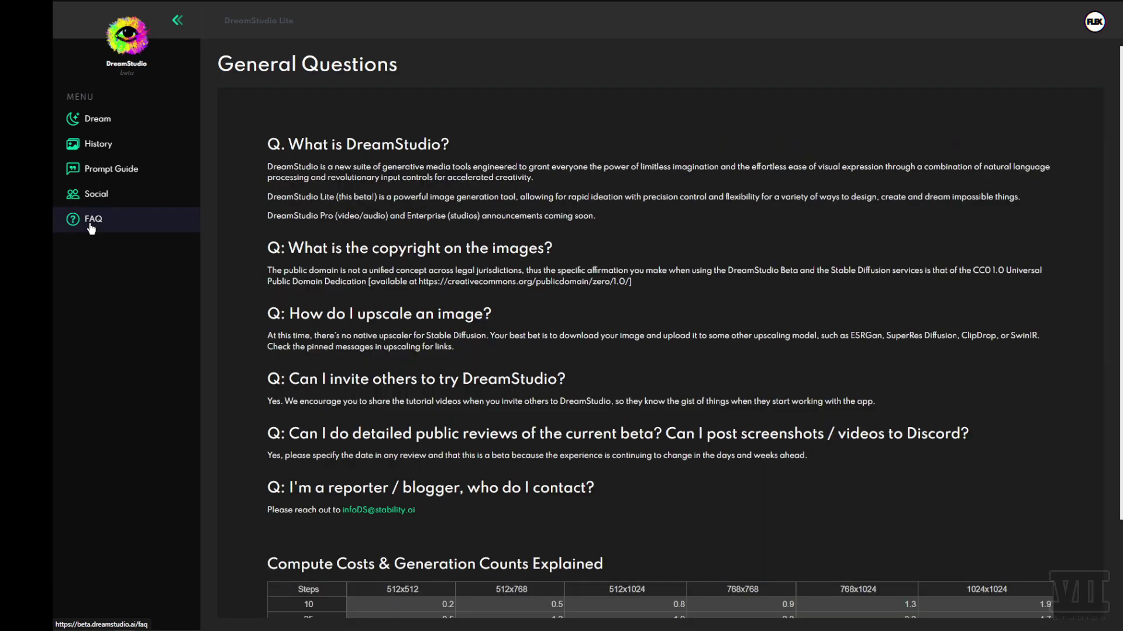
scroll(432, 270, "down", 2)
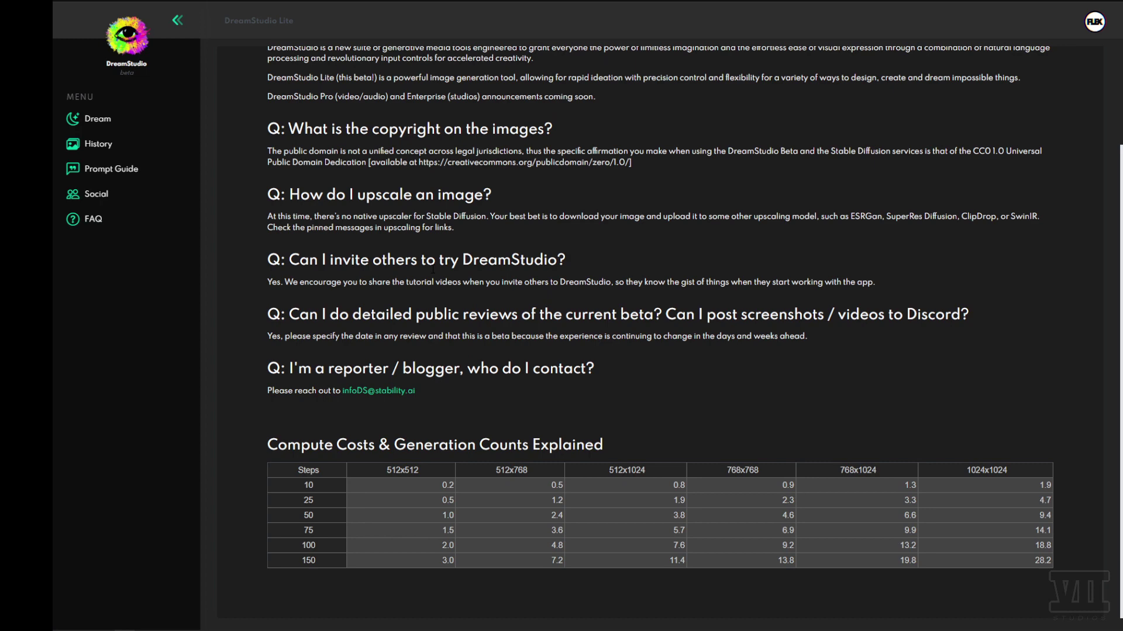
scroll(669, 344, "up", 2)
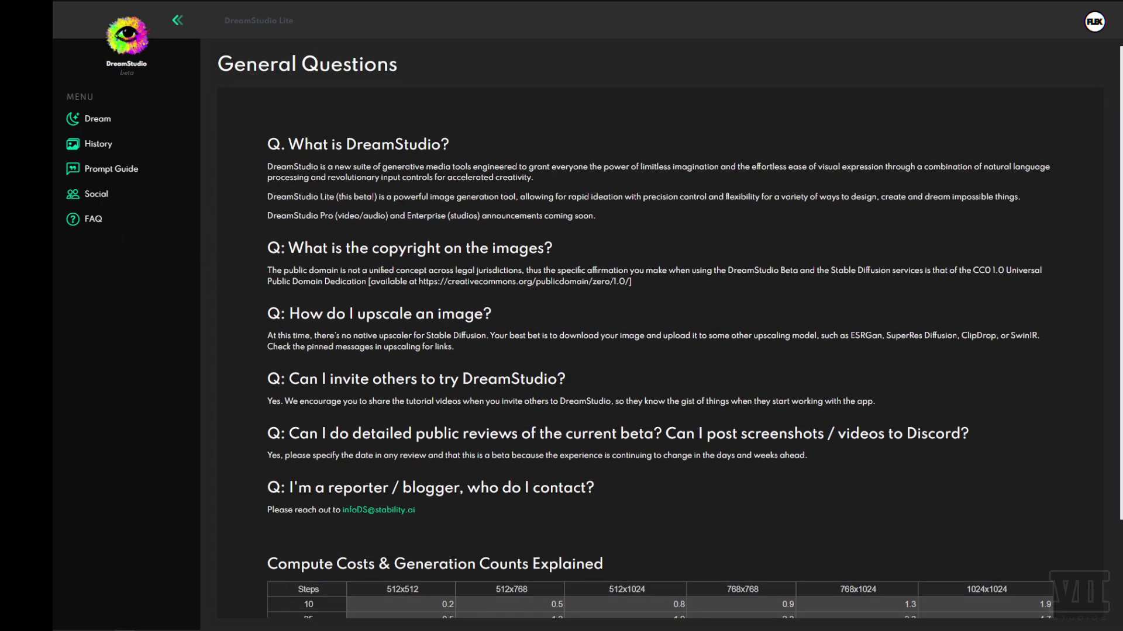
scroll(407, 424, "down", 2)
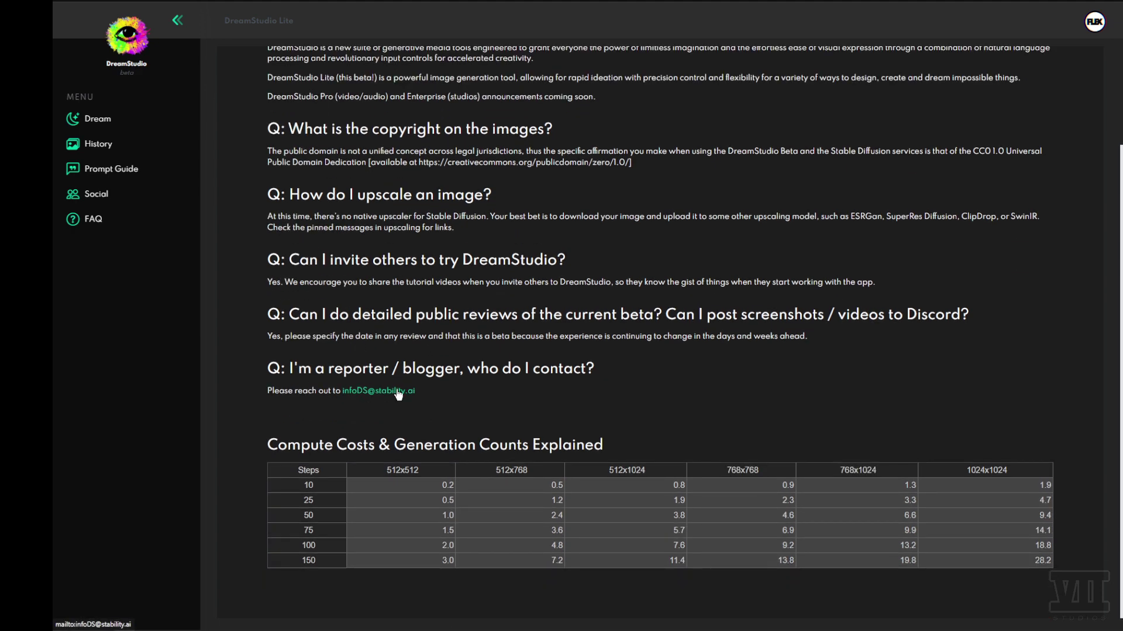
left_click_drag(255, 447, 775, 556)
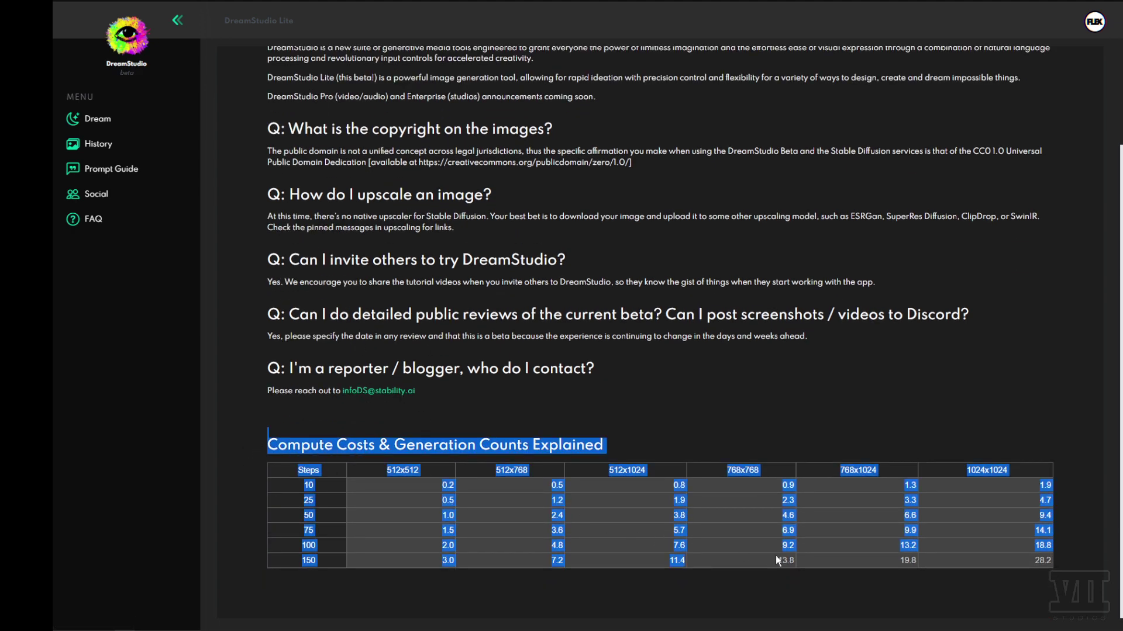
left_click(318, 512)
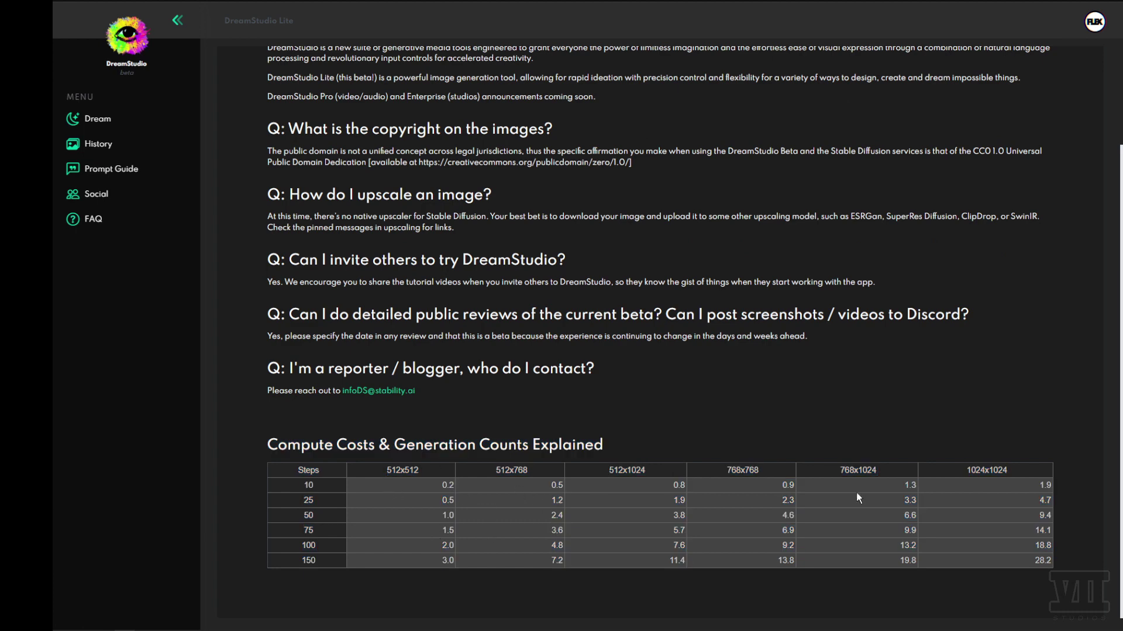
- Return to the Dream page and max out width and height at 1024
left_click(88, 118)
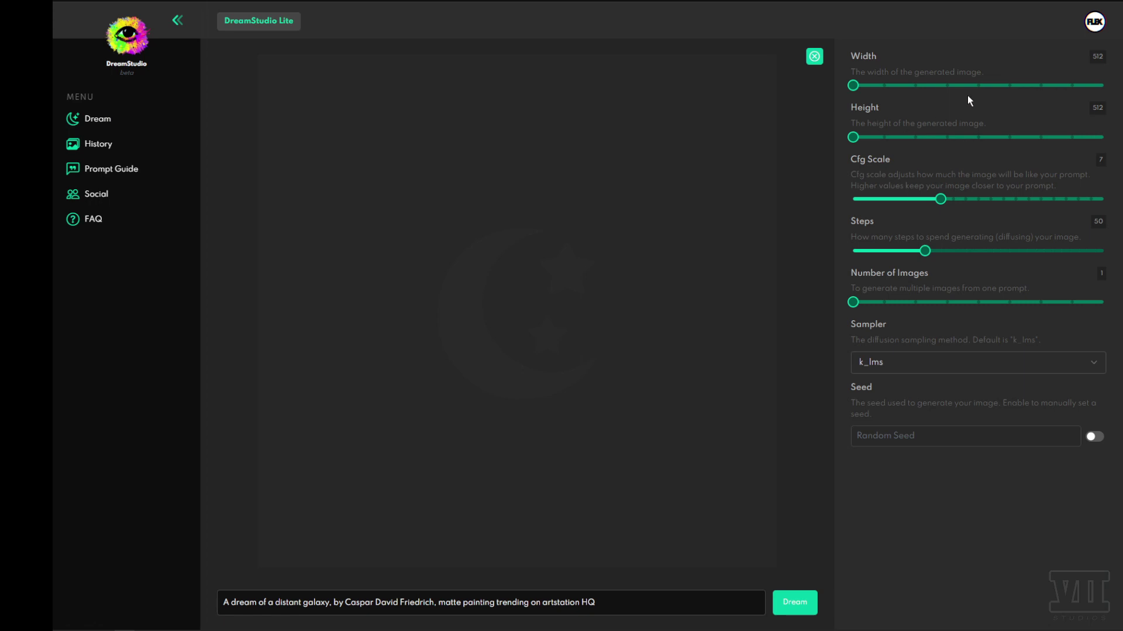
mouse_move(853, 85)
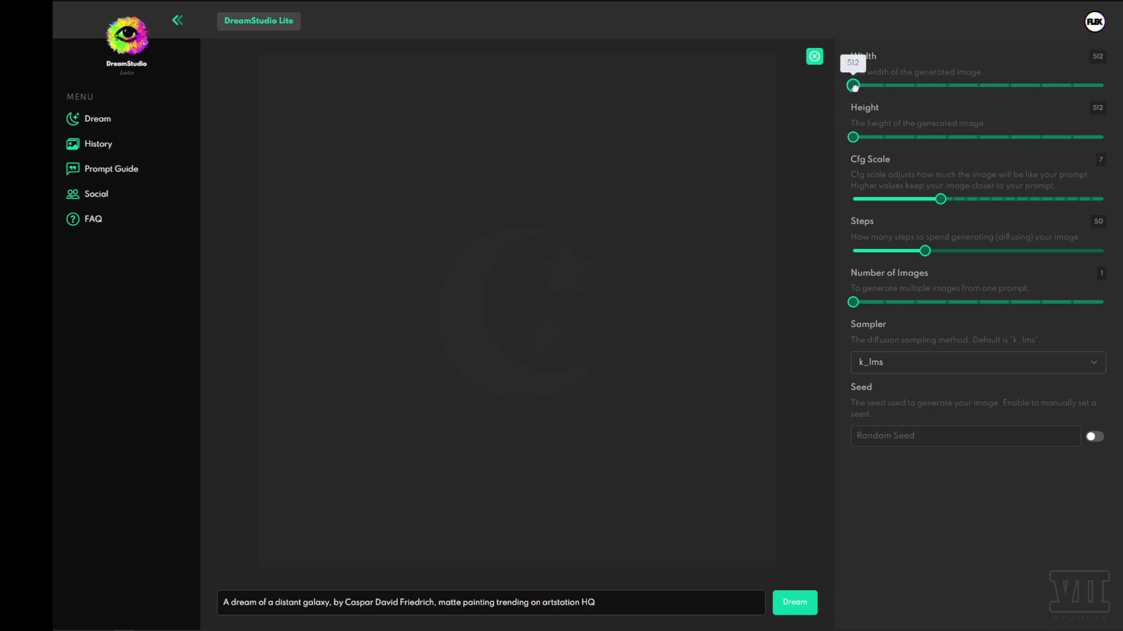
left_click_drag(853, 86, 1103, 86)
left_click_drag(852, 137, 1103, 138)
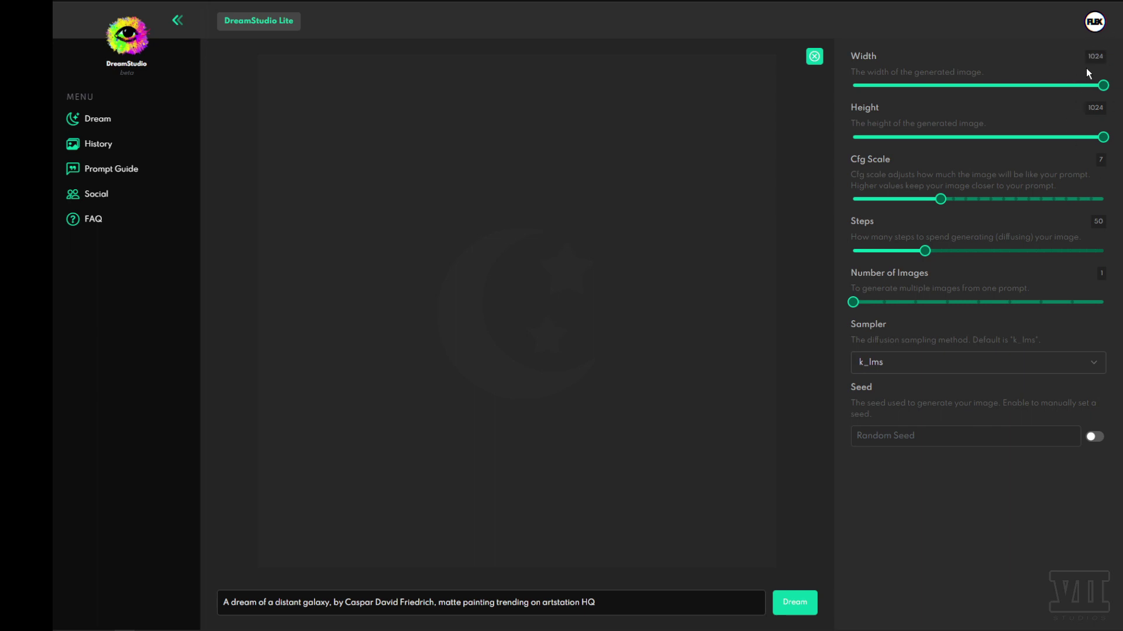
- Bring width and height back down to 512×512 for a square image
left_click_drag(1103, 85, 735, 111)
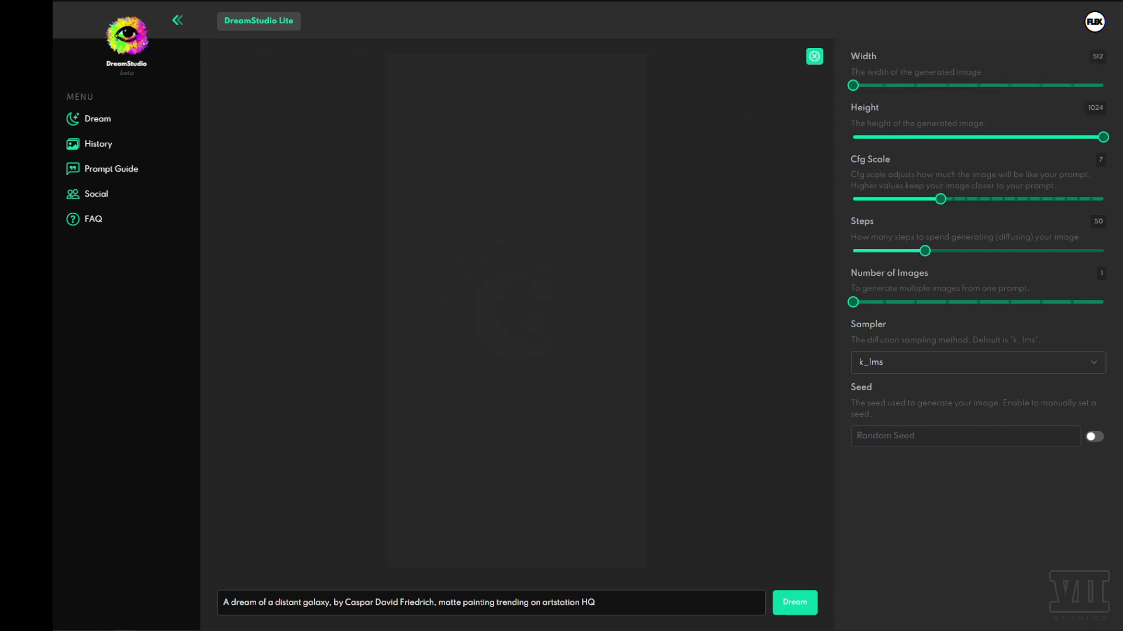
mouse_move(1103, 137)
left_mouse_down()
mouse_move(760, 160)
mouse_move(1103, 138)
left_mouse_up()
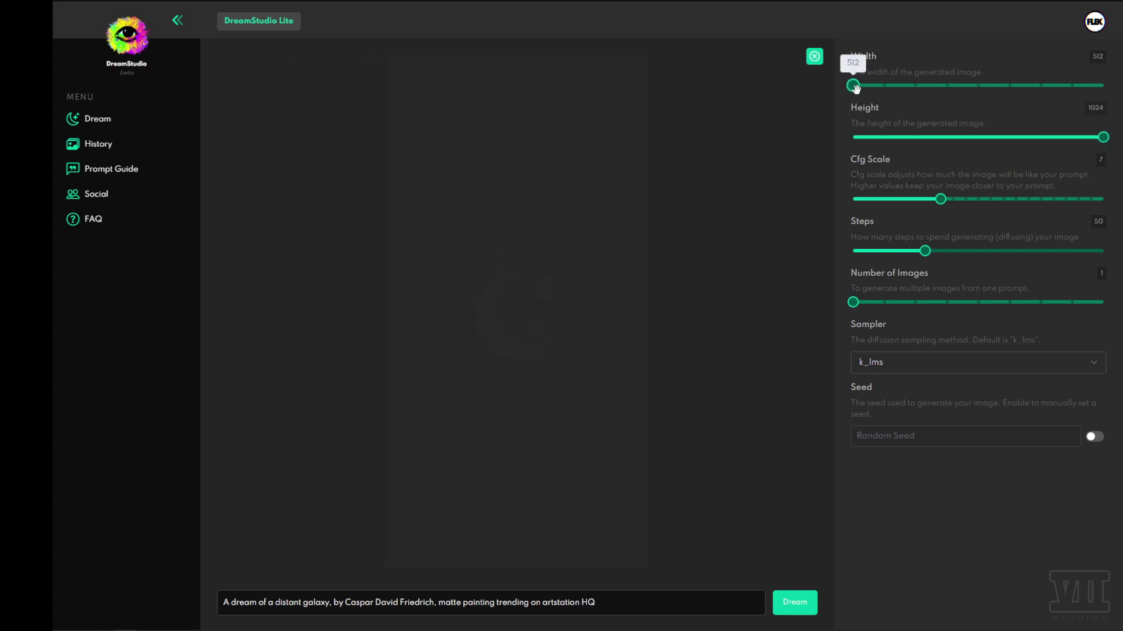
left_click_drag(853, 86, 1104, 85)
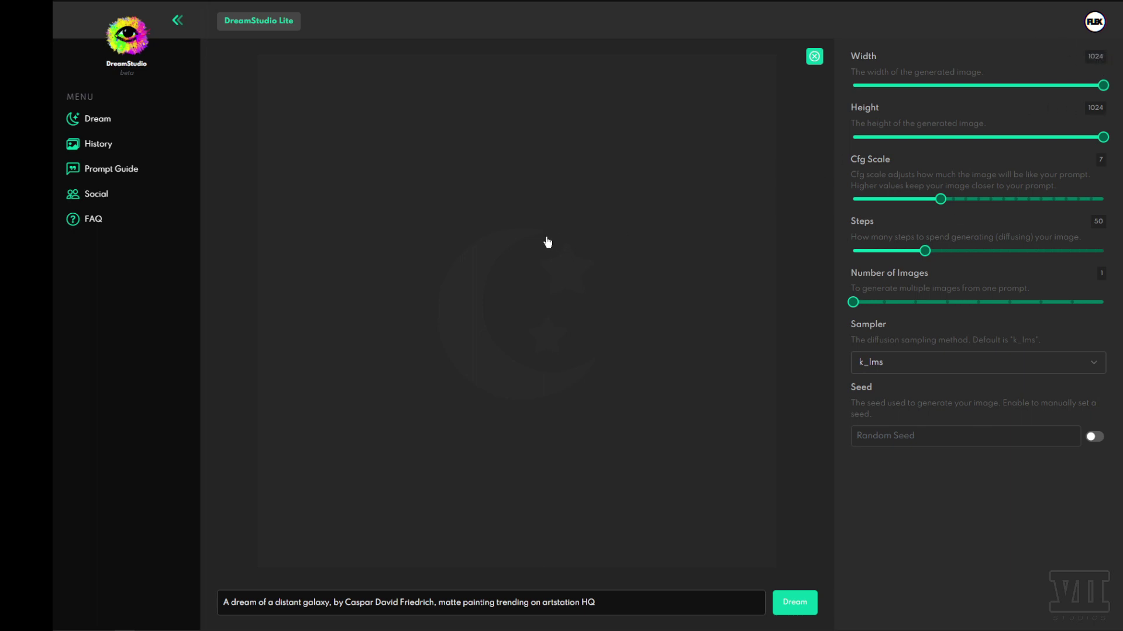
left_click_drag(1103, 85, 720, 99)
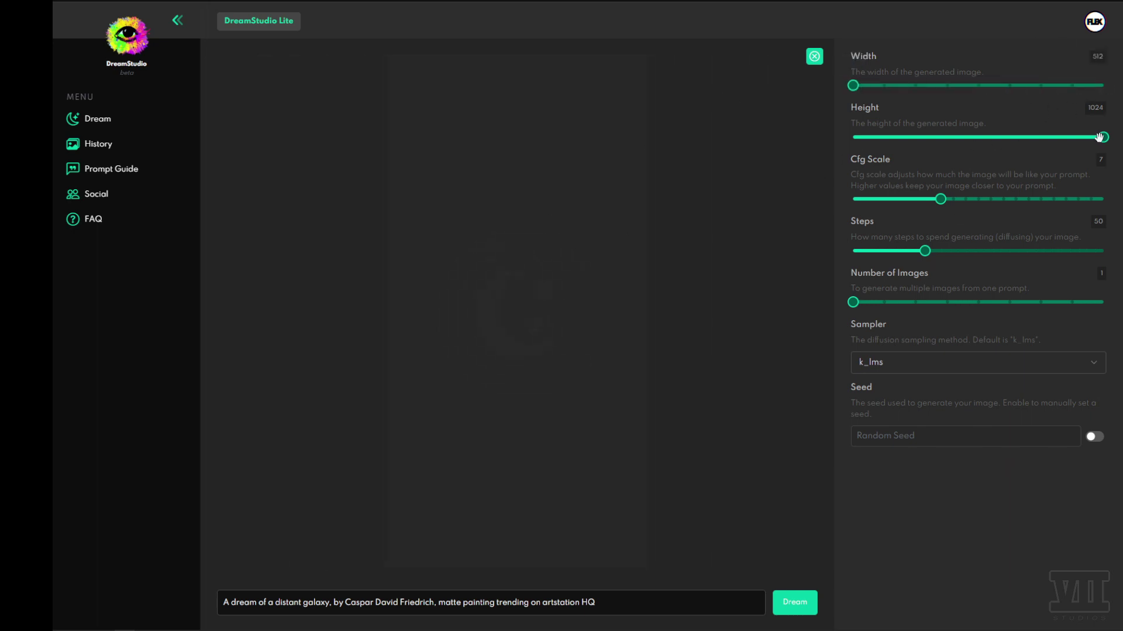
left_click_drag(1103, 138, 302, 158)
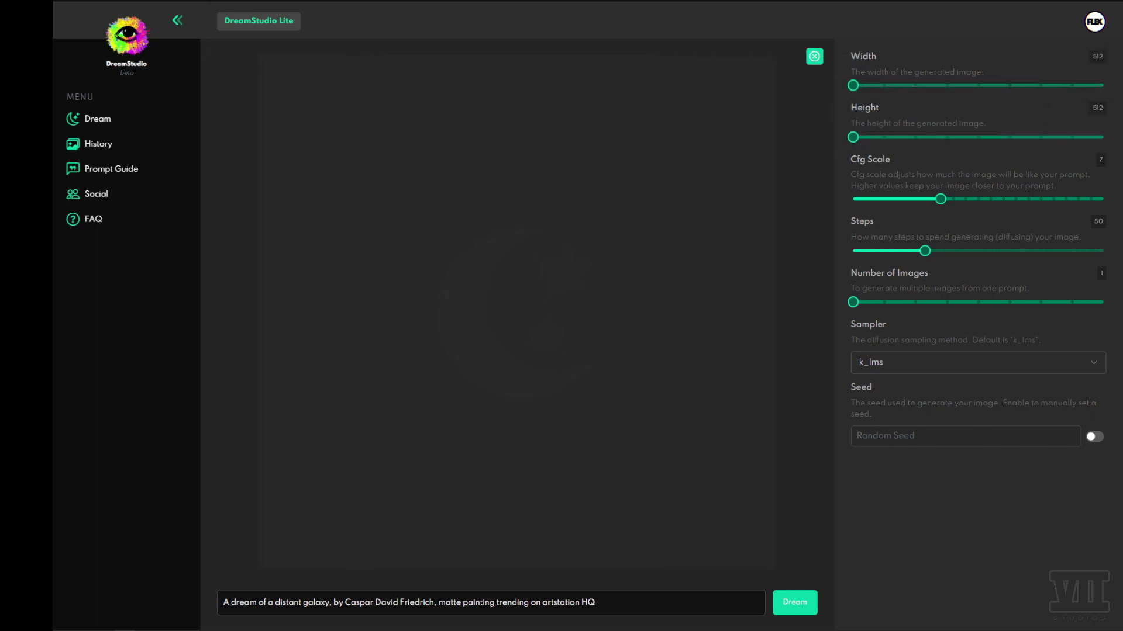